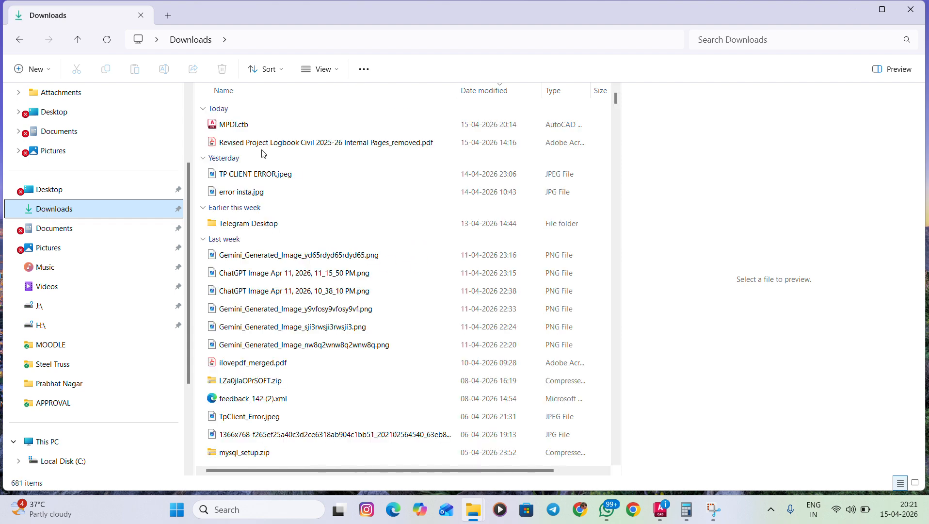
- Cut the MPDI.ctb file in the Downloads folder
{"action": "left_click", "coordinate": [240, 127]}
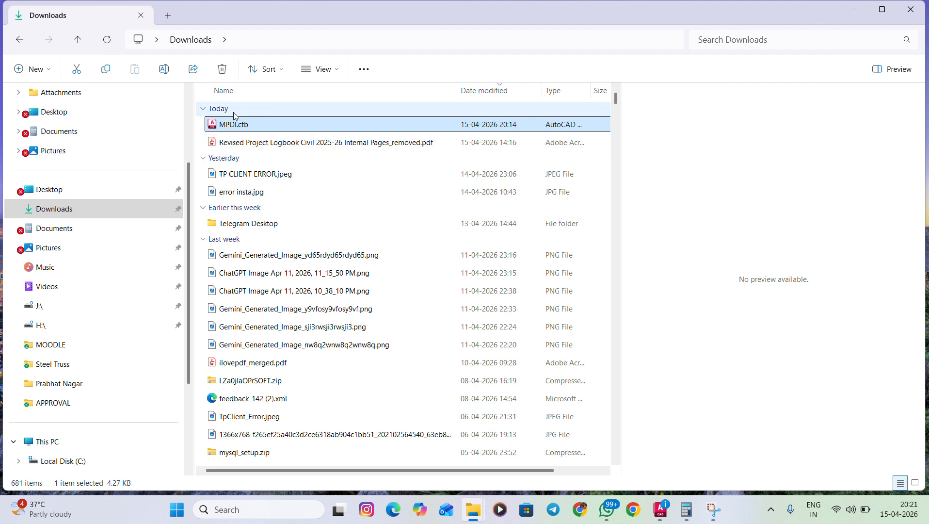
{"action": "left_click", "coordinate": [105, 72]}
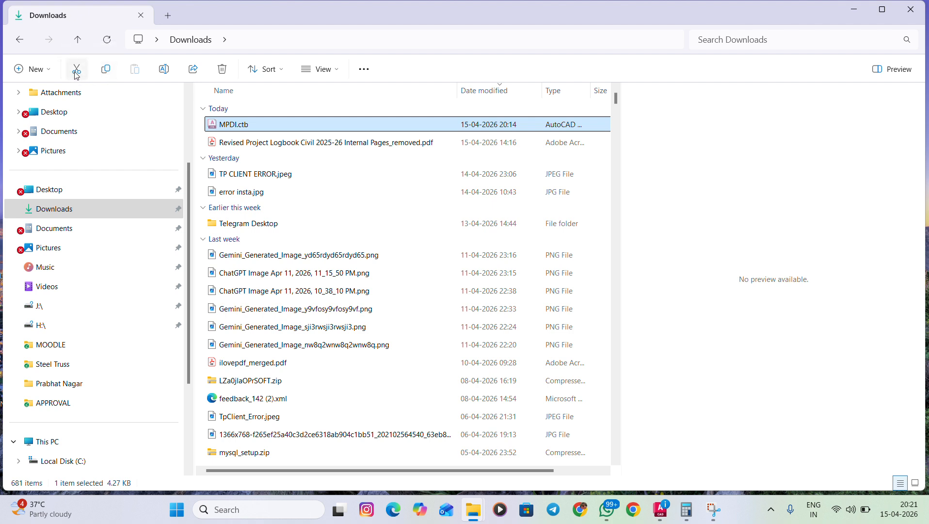
{"action": "left_click", "coordinate": [632, 42]}
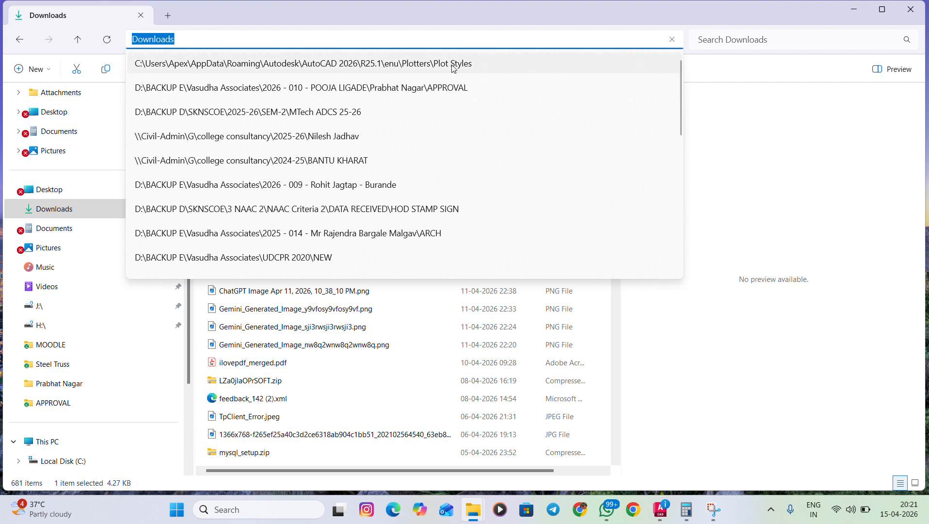
{"action": "key", "text": "Escape"}
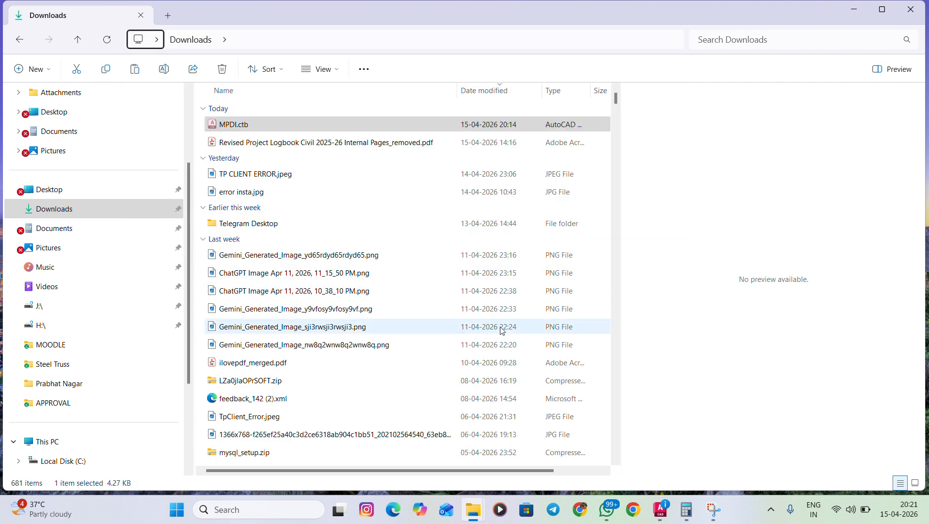
- Switch to WhatsApp and copy the AutoCAD 2026 Plot Styles folder path from the last sent message
{"action": "mouse_move", "coordinate": [608, 509]}
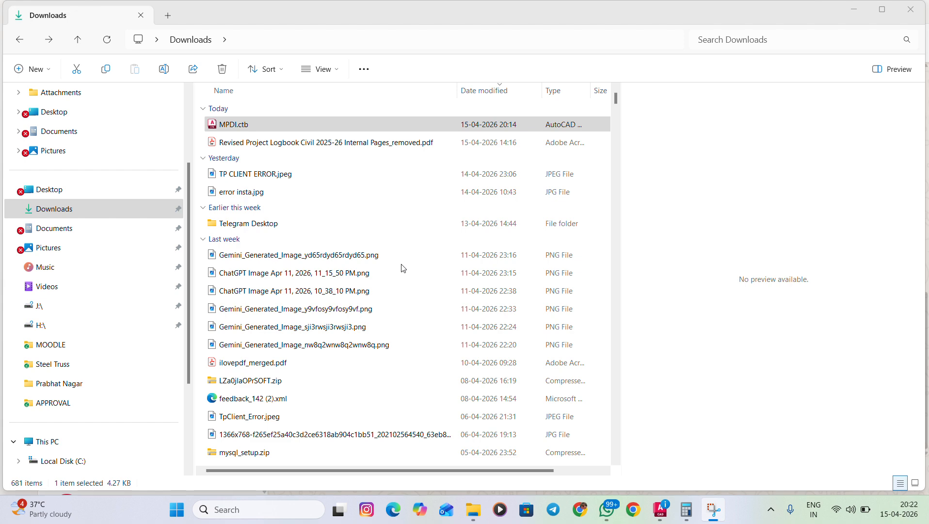
{"action": "key", "text": "alt+Tab"}
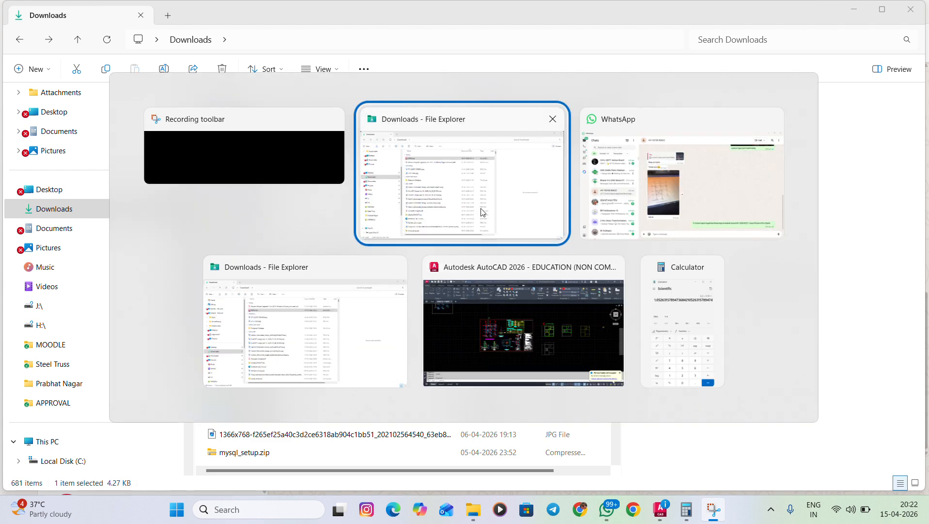
{"action": "left_click", "coordinate": [684, 233]}
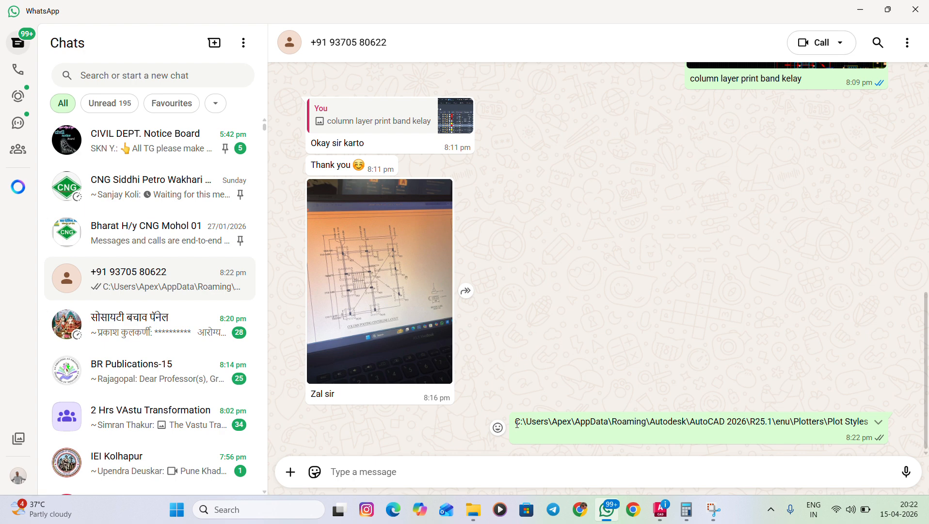
{"action": "left_click_drag", "start_coordinate": [517, 424], "coordinate": [873, 426]}
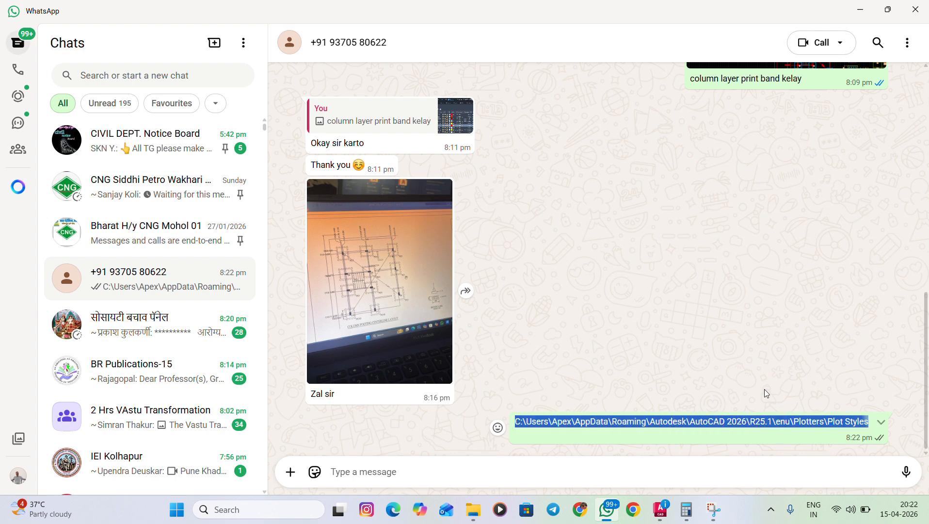
{"action": "key", "text": "super+shift+s"}
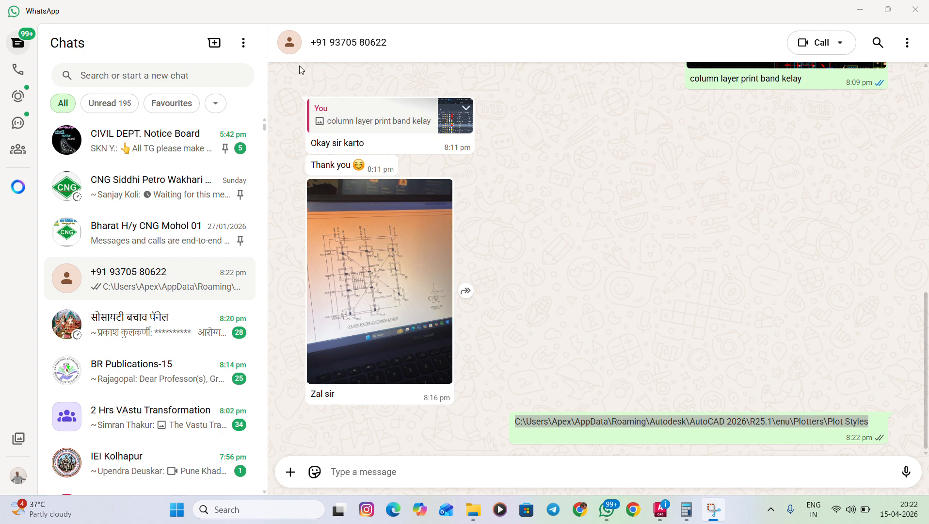
- Return to File Explorer and open the folder C:\Users\Apex\AppData\Roaming\Autodesk\AutoCAD 2026\R25.1\enu\Plotters\Plot Styles using the copied path
{"action": "key", "text": "alt+Tab"}
{"action": "key", "text": "alt+Tab"}
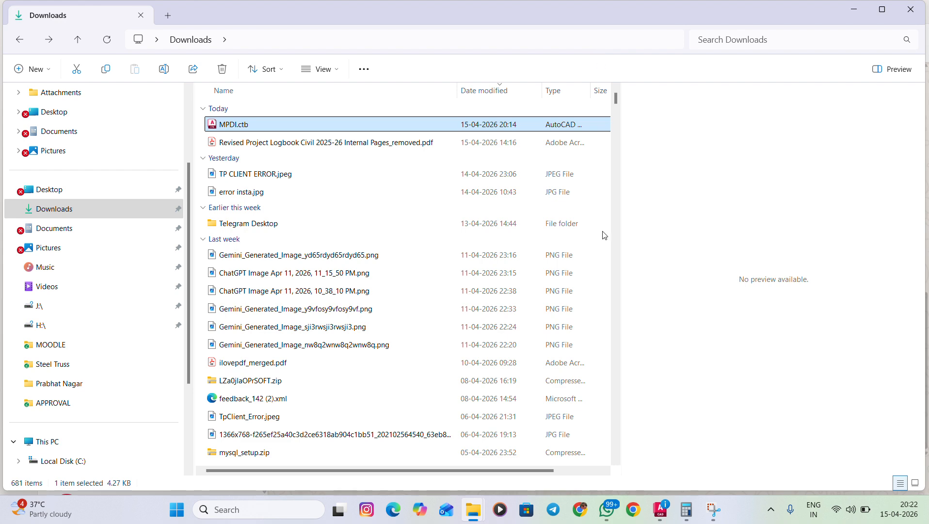
{"action": "left_click", "coordinate": [469, 515]}
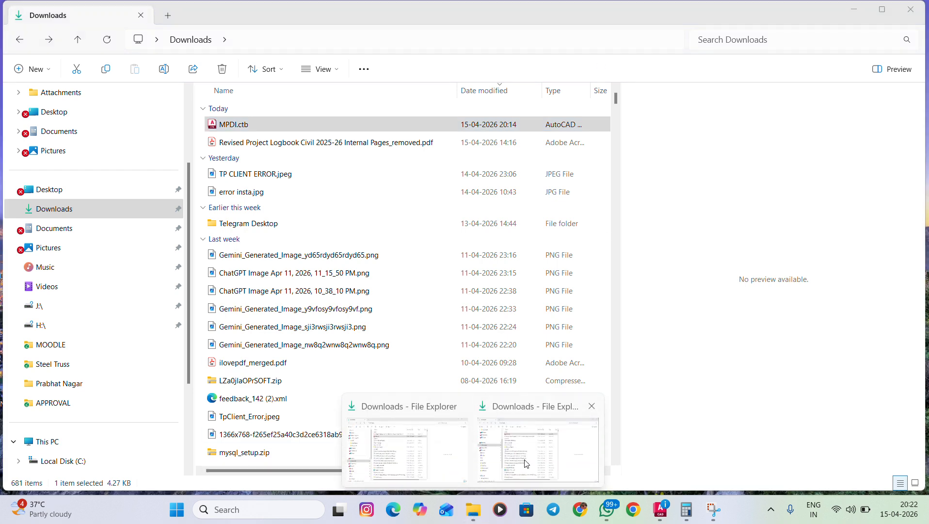
{"action": "left_click", "coordinate": [499, 477]}
{"action": "left_click", "coordinate": [615, 38]}
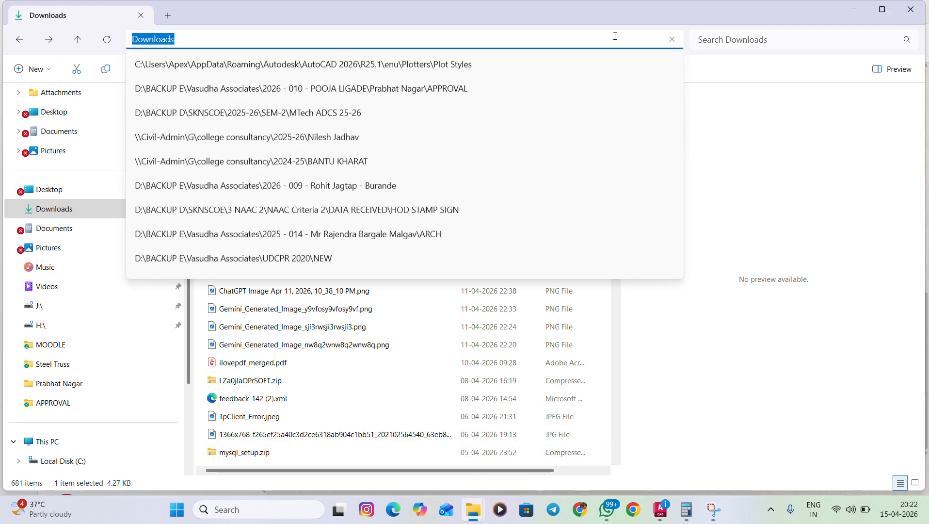
{"action": "key", "text": "ctrl+v"}
{"action": "key", "text": "Return"}
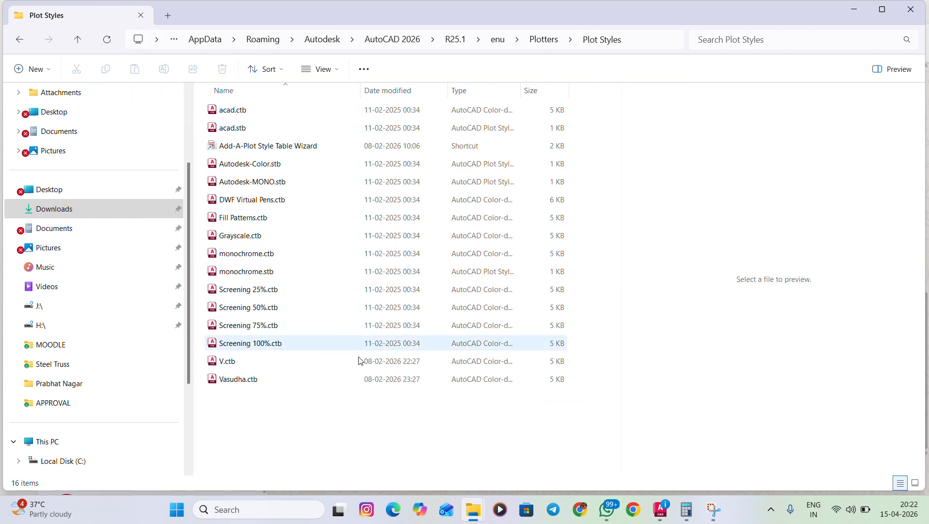
- Move MPDI.ctb from the Downloads folder into the Plot Styles folder and close the Plot Styles window
{"action": "mouse_move", "coordinate": [473, 517]}
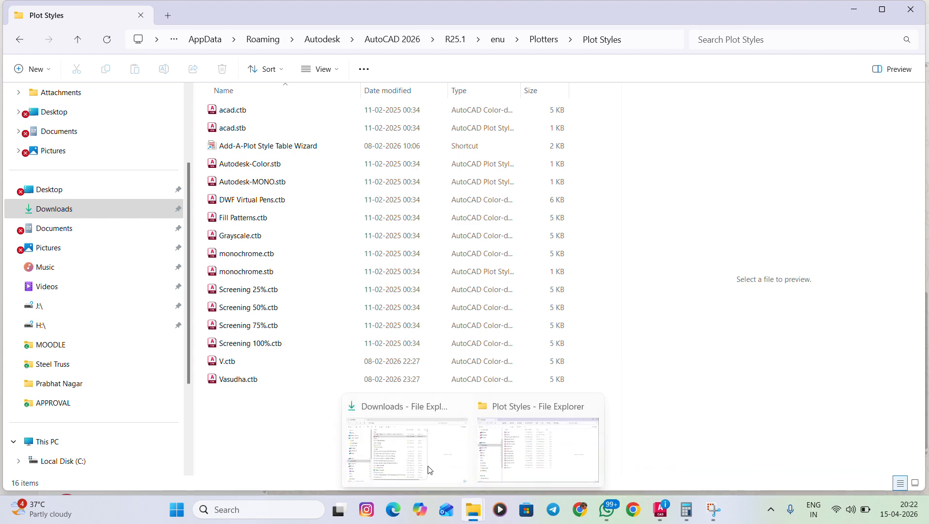
{"action": "left_click", "coordinate": [385, 437]}
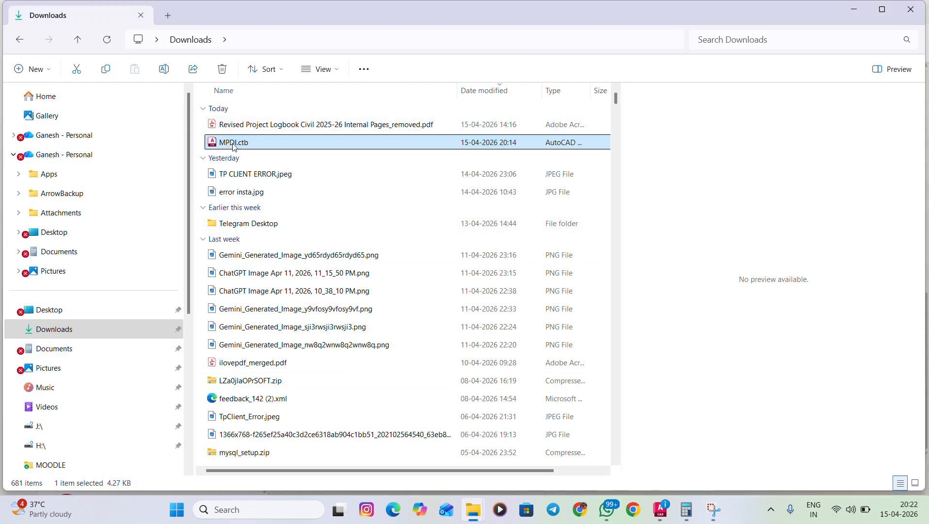
{"action": "left_click", "coordinate": [77, 70]}
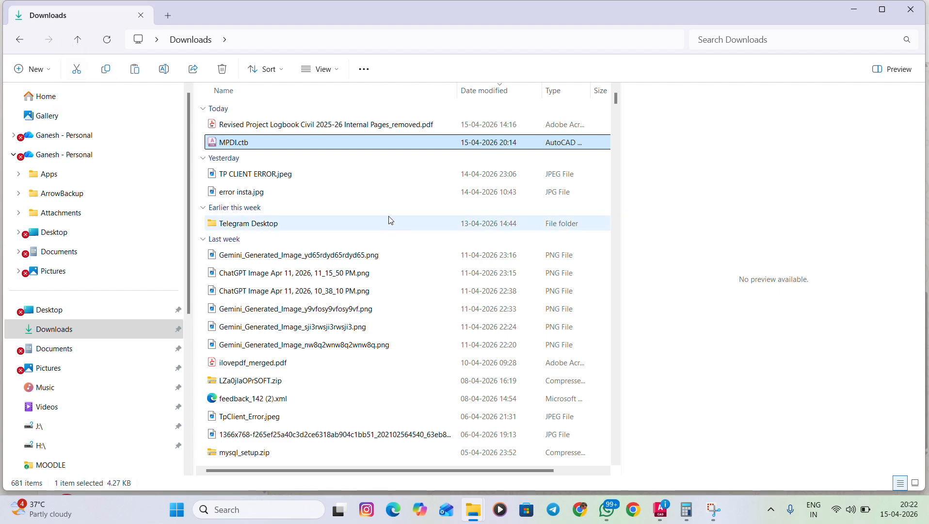
{"action": "key", "text": "alt+Tab"}
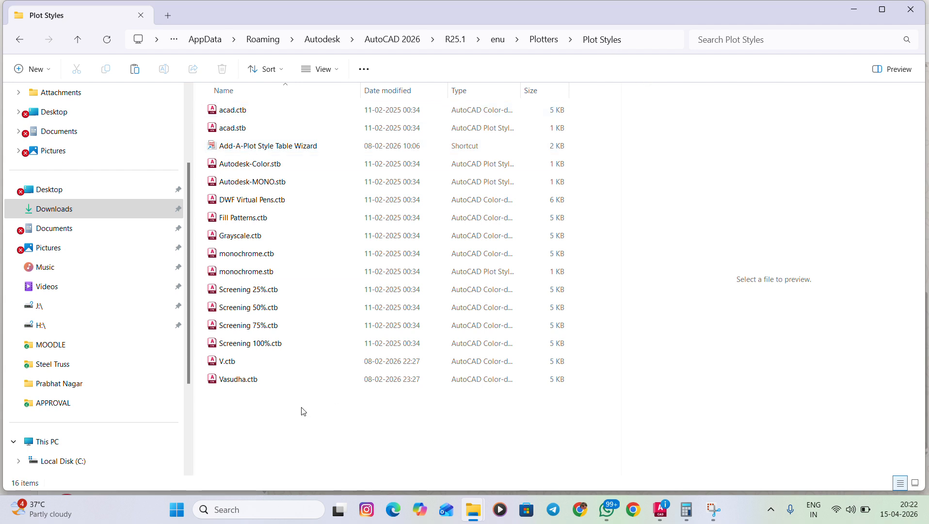
{"action": "key", "text": "ctrl+v"}
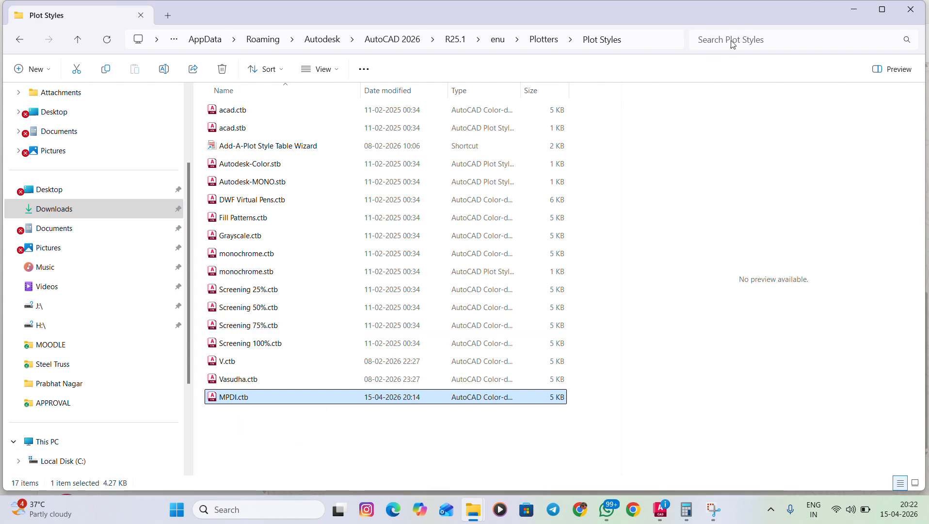
{"action": "left_click", "coordinate": [911, 9]}
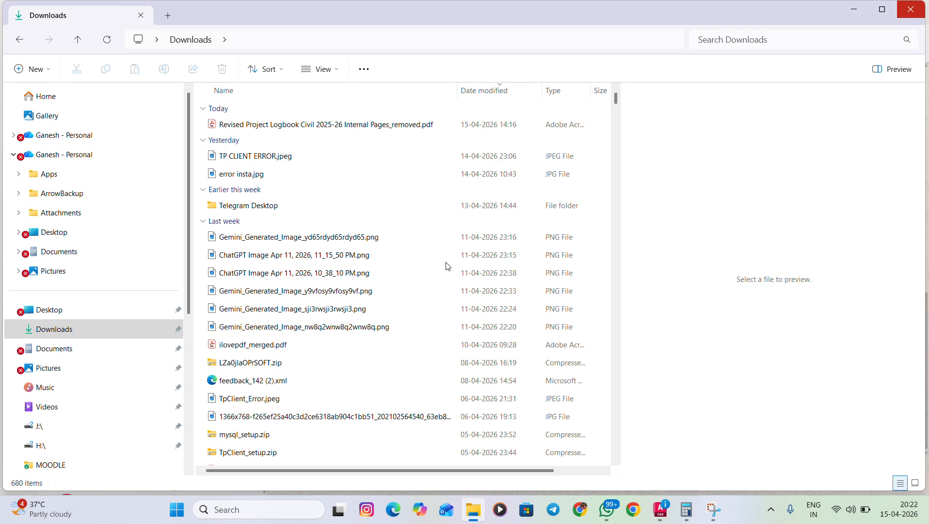
{"action": "left_click", "coordinate": [403, 20]}
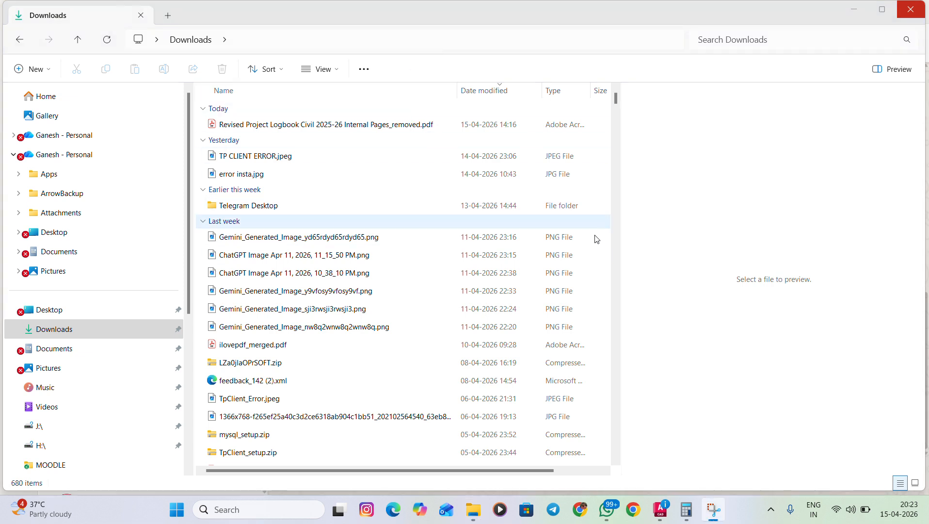
- Switch to AutoCAD and set up a plot with AutoCAD PDF (High Quality Print).pc3 on ISO expand A3 (420.00 x 297.00 MM) paper
{"action": "left_click", "coordinate": [661, 510]}
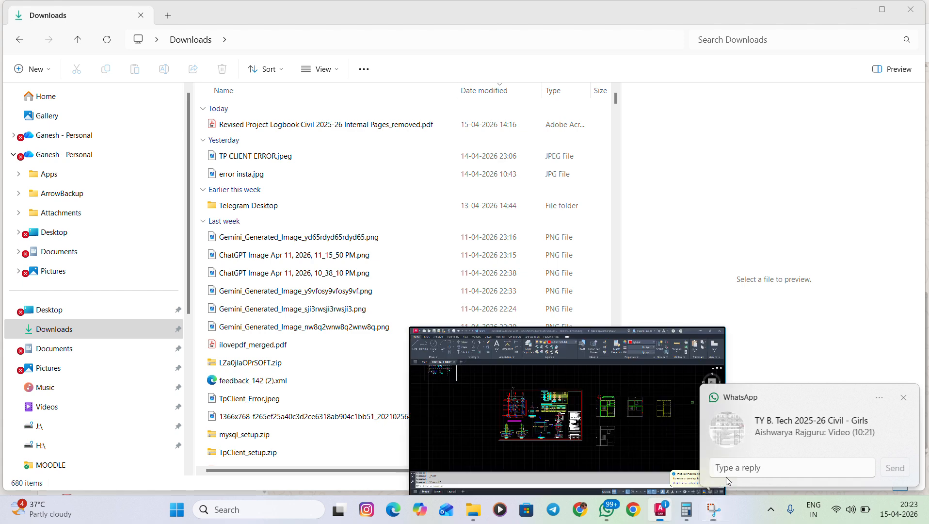
{"action": "left_click", "coordinate": [904, 399]}
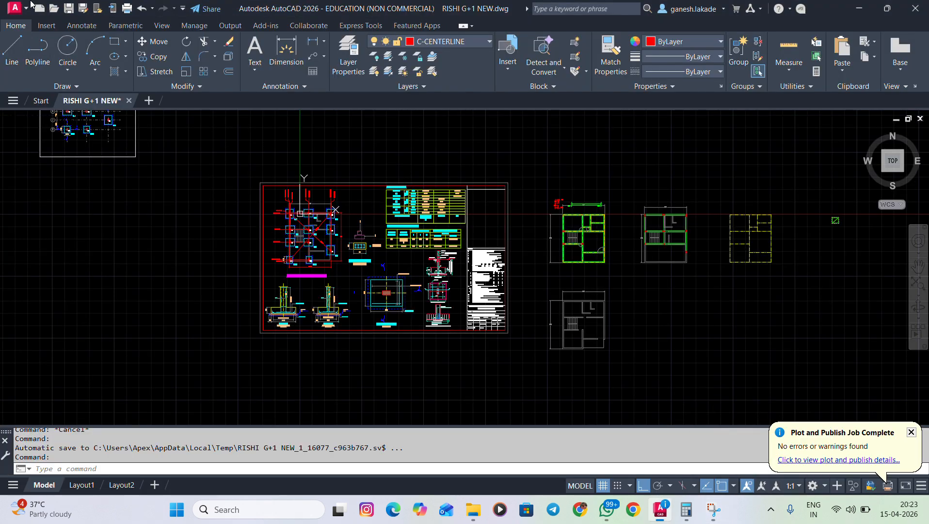
{"action": "left_click", "coordinate": [126, 10]}
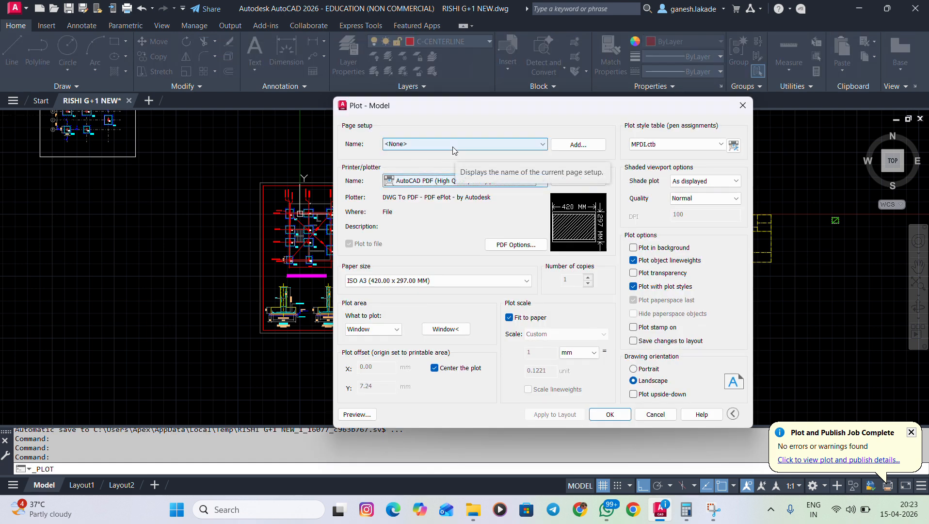
{"action": "left_click", "coordinate": [433, 181]}
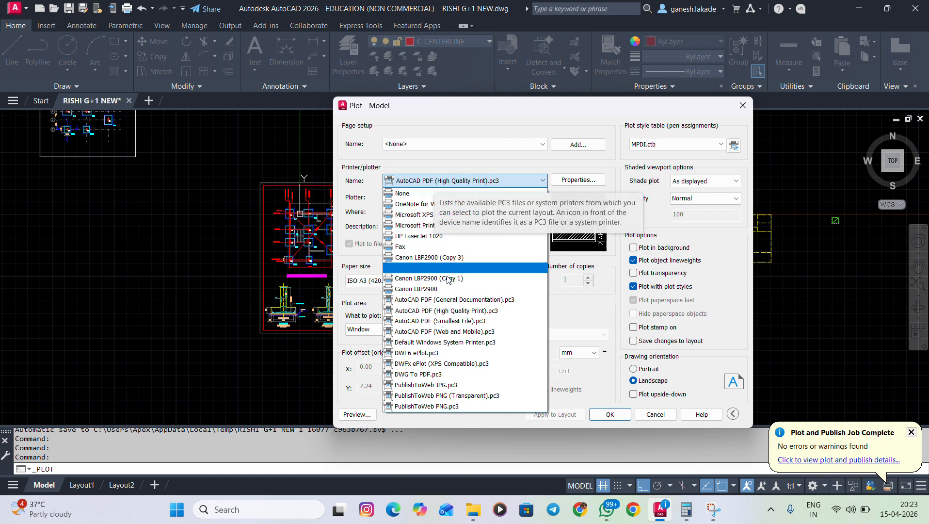
{"action": "left_click", "coordinate": [455, 311]}
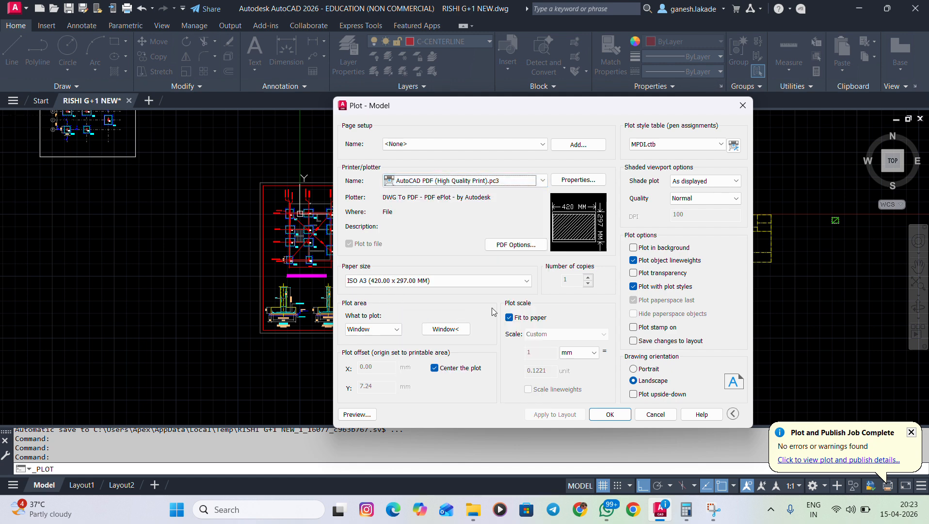
{"action": "left_click", "coordinate": [369, 281]}
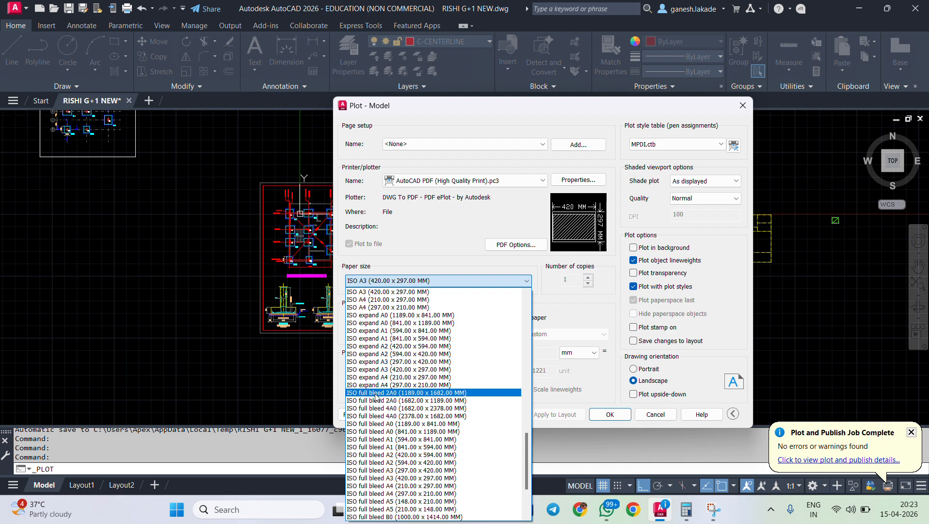
{"action": "left_click", "coordinate": [423, 370]}
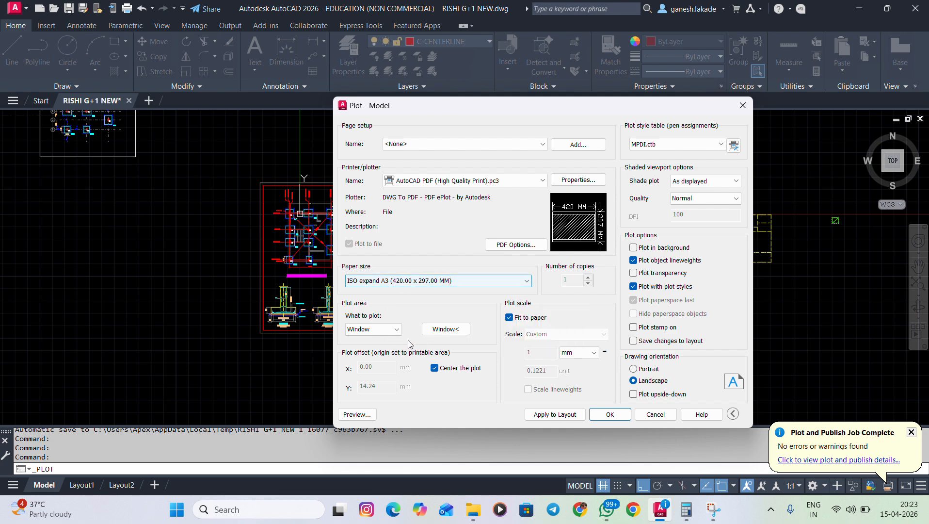
- Set the plot area to a Window enclosing the whole framed column and footing drawing sheet
{"action": "left_click", "coordinate": [396, 331]}
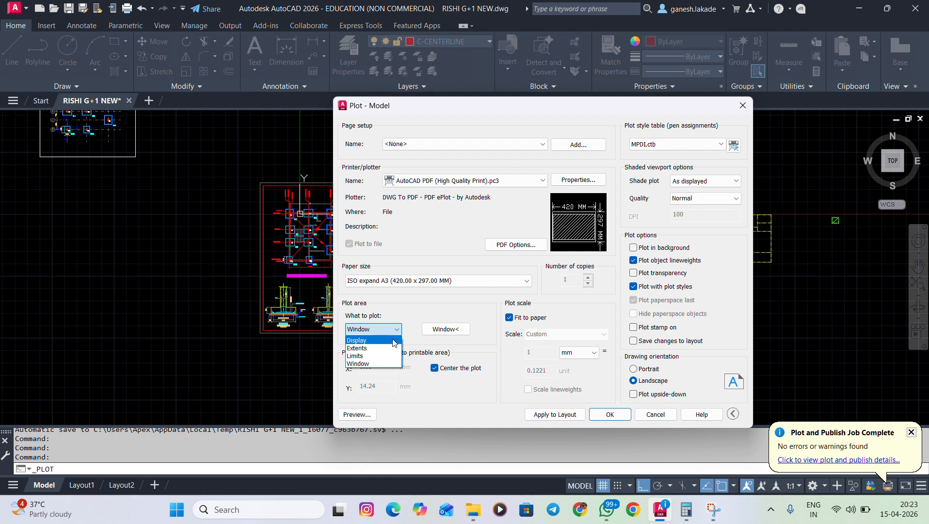
{"action": "left_click", "coordinate": [388, 364]}
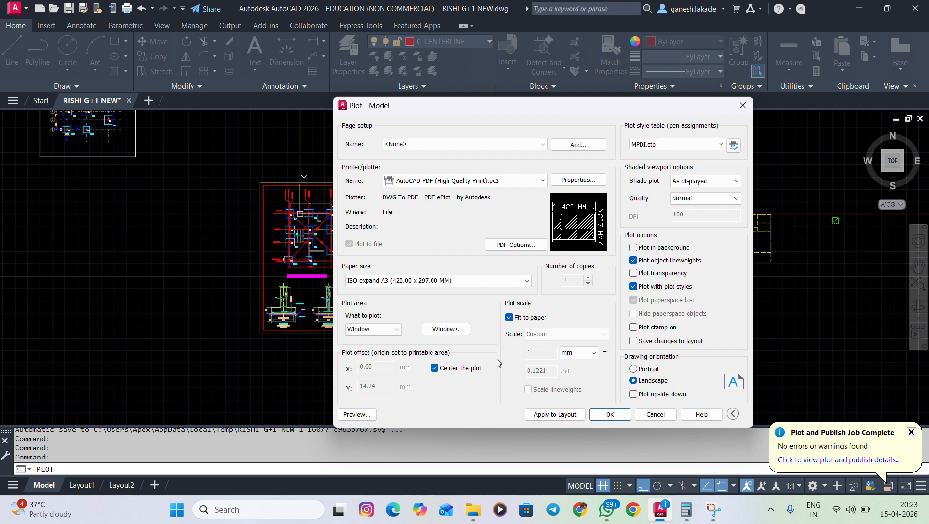
{"action": "left_click", "coordinate": [451, 331]}
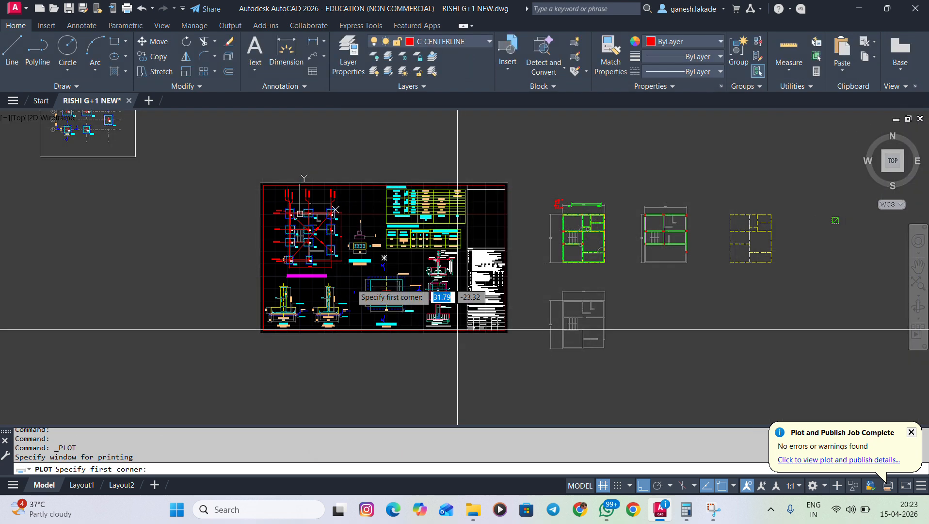
{"action": "scroll", "coordinate": [259, 179], "scroll_direction": "up", "scroll_amount": 4}
{"action": "left_click", "coordinate": [260, 177]}
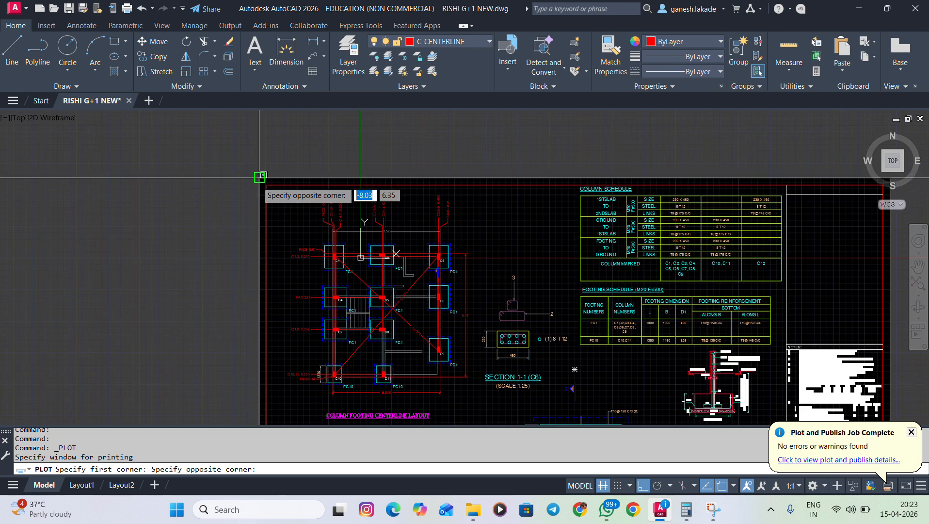
{"action": "scroll", "coordinate": [259, 177], "scroll_direction": "down", "scroll_amount": 4}
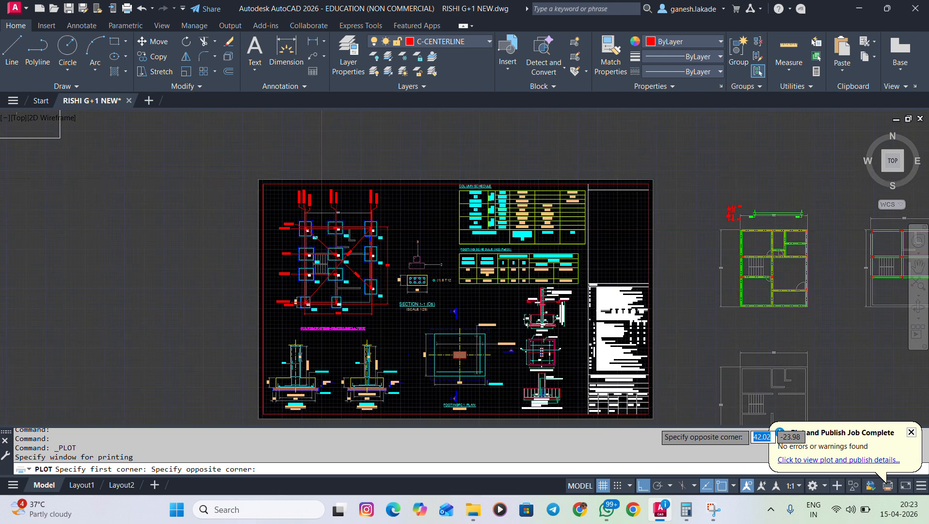
{"action": "scroll", "coordinate": [653, 418], "scroll_direction": "up", "scroll_amount": 3}
{"action": "left_click", "coordinate": [654, 421]}
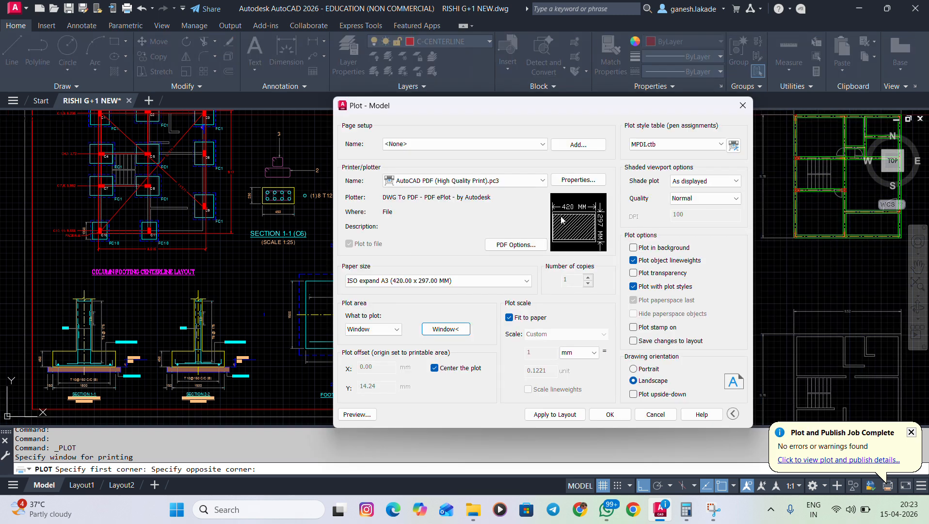
- Turn off centering of the plot and set the drawing orientation to Portrait
{"action": "mouse_move", "coordinate": [592, 232]}
{"action": "left_click", "coordinate": [439, 372]}
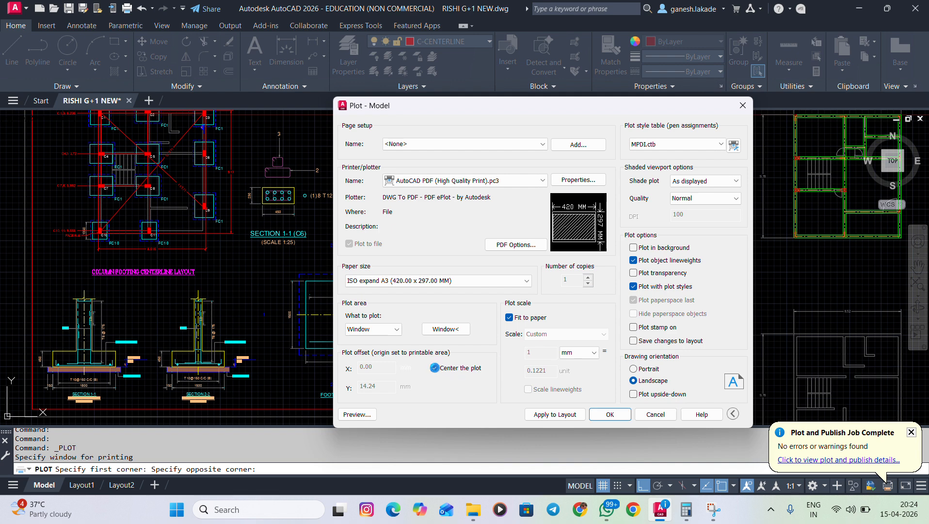
{"action": "left_click", "coordinate": [644, 370]}
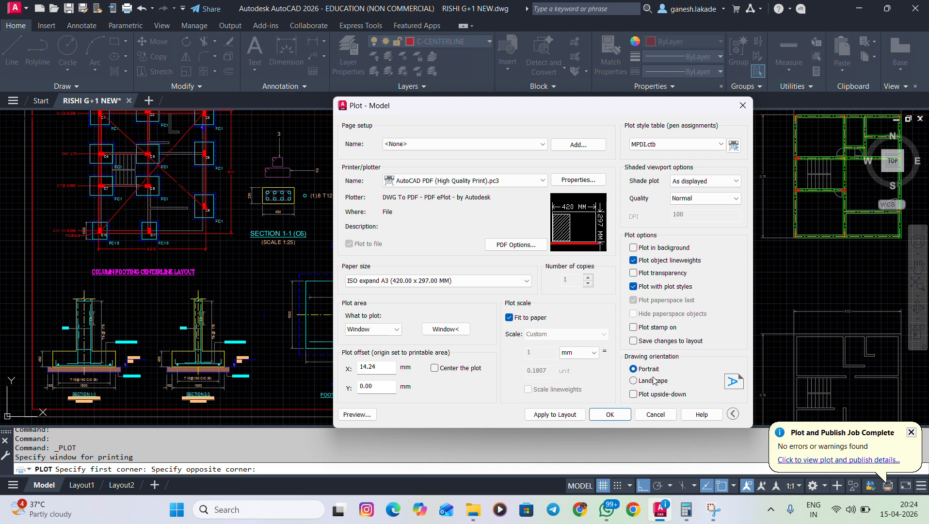
- Set the drawing orientation to Landscape and center the plot on the paper
{"action": "left_click", "coordinate": [733, 413]}
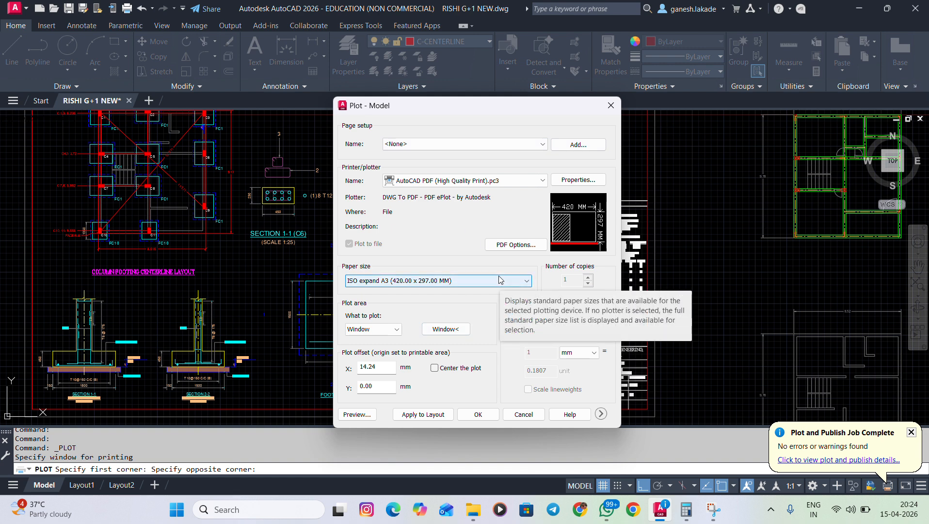
{"action": "left_click", "coordinate": [601, 413]}
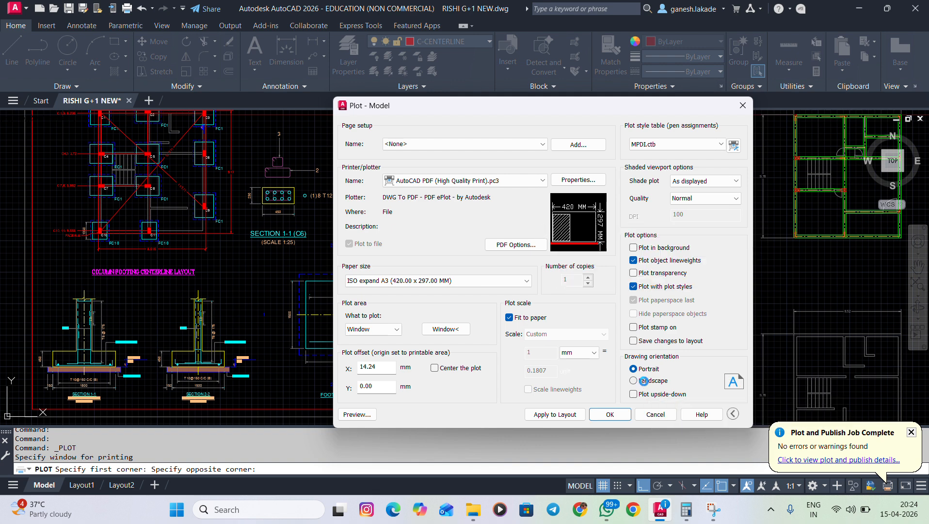
{"action": "left_click", "coordinate": [645, 381]}
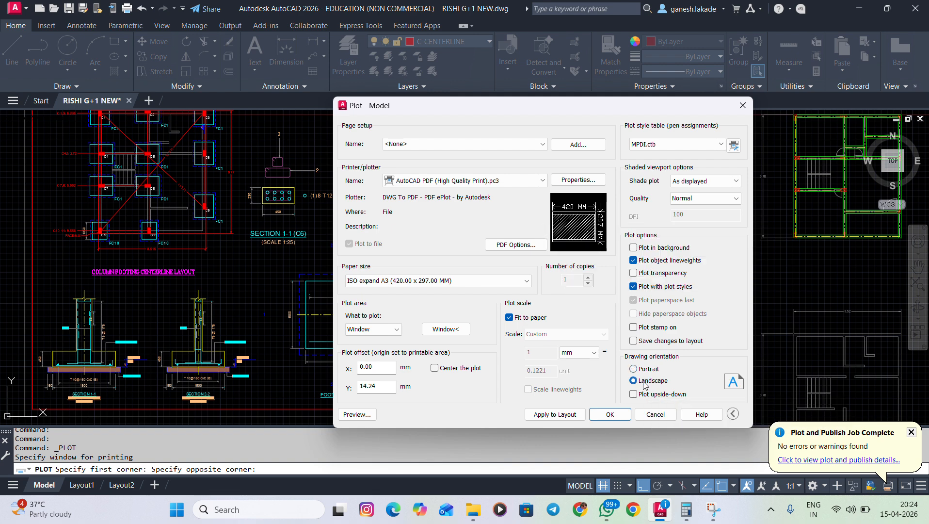
{"action": "left_click", "coordinate": [436, 368]}
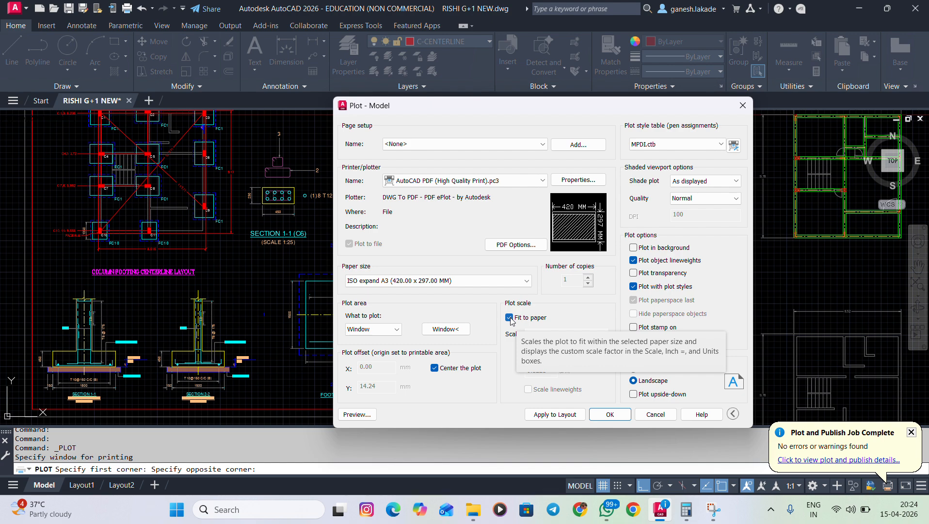
- Preview the plot and inspect the centerline layout and the column schedule up close, and return to the plot settings
{"action": "left_click", "coordinate": [357, 414]}
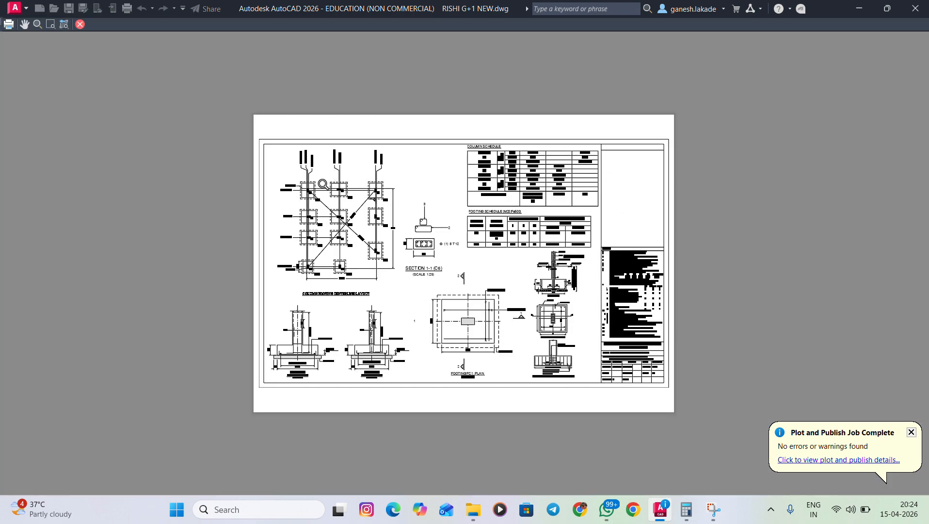
{"action": "scroll", "coordinate": [323, 187], "scroll_direction": "up", "scroll_amount": 5}
{"action": "scroll", "coordinate": [348, 220], "scroll_direction": "down", "scroll_amount": 5}
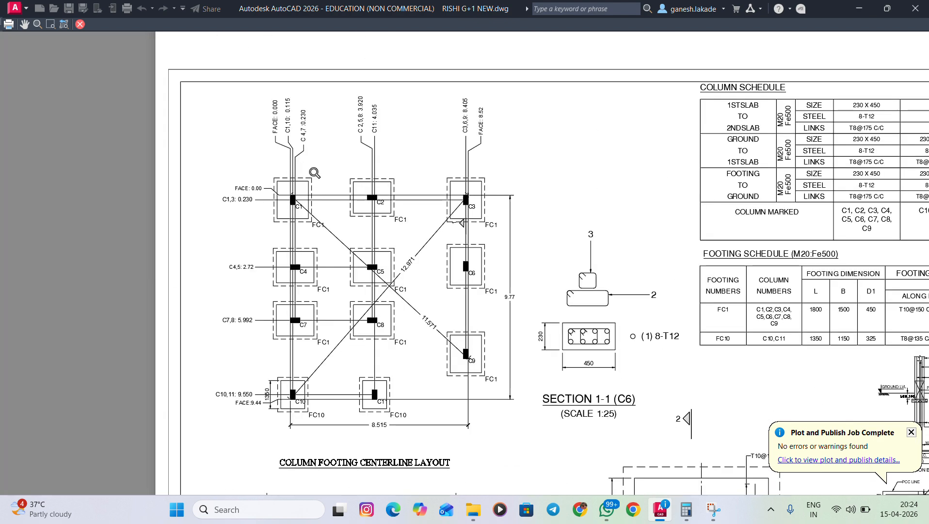
{"action": "scroll", "coordinate": [332, 95], "scroll_direction": "up", "scroll_amount": 4}
{"action": "scroll", "coordinate": [226, 137], "scroll_direction": "down", "scroll_amount": 5}
{"action": "scroll", "coordinate": [561, 127], "scroll_direction": "up", "scroll_amount": 5}
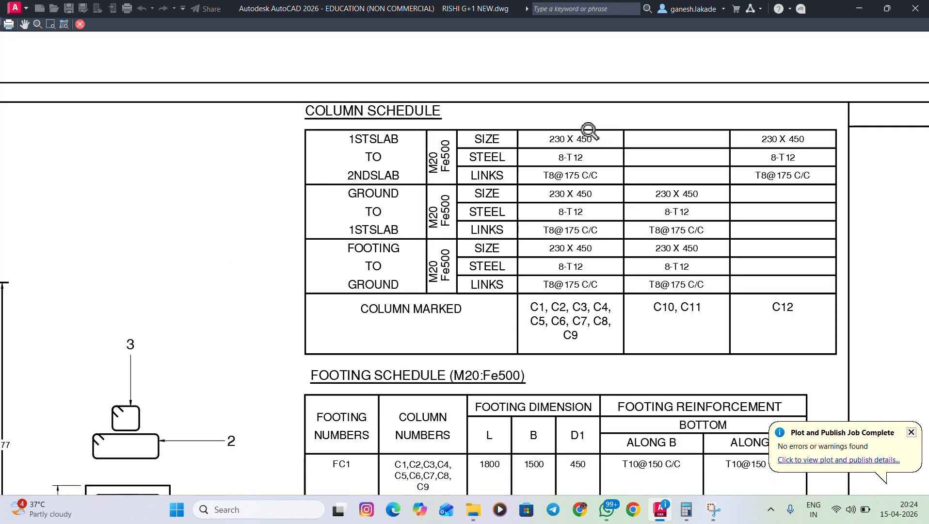
{"action": "scroll", "coordinate": [477, 134], "scroll_direction": "down", "scroll_amount": 5}
{"action": "scroll", "coordinate": [477, 135], "scroll_direction": "down", "scroll_amount": 5}
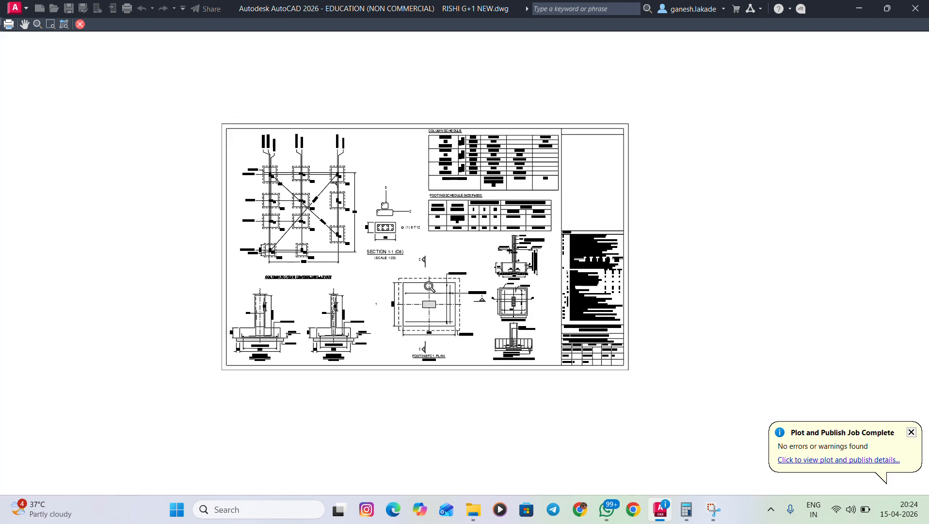
{"action": "scroll", "coordinate": [429, 287], "scroll_direction": "up", "scroll_amount": 5}
{"action": "key", "text": "Escape"}
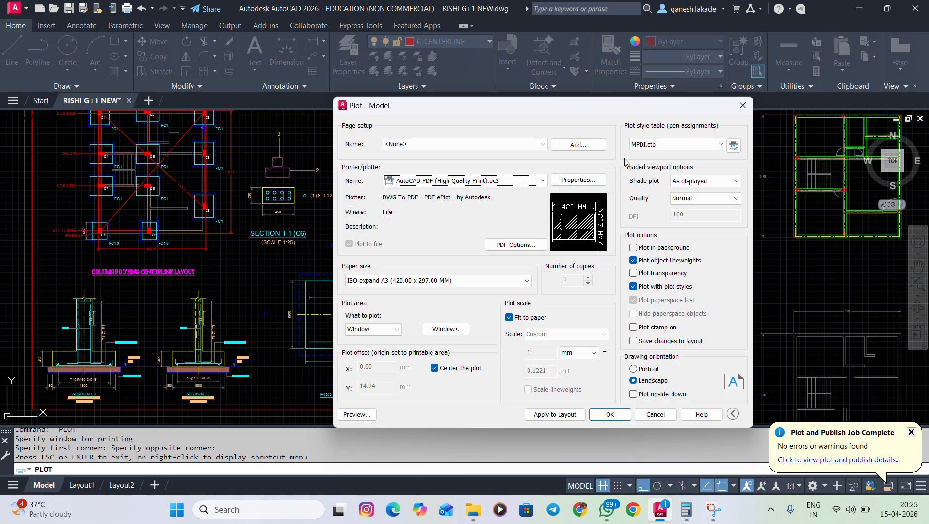
- Select MPDI.ctb as the plot style table and assign it to all layouts
{"action": "left_click", "coordinate": [677, 145]}
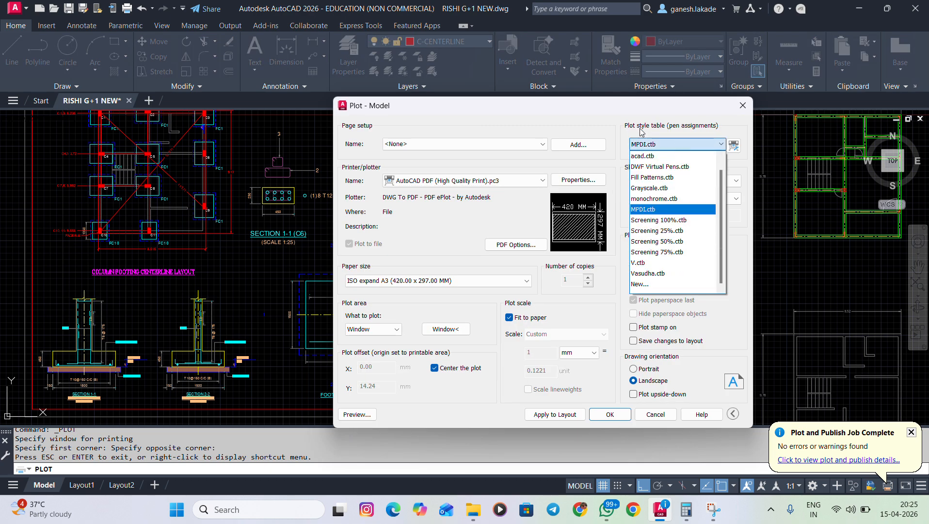
{"action": "left_click", "coordinate": [648, 210]}
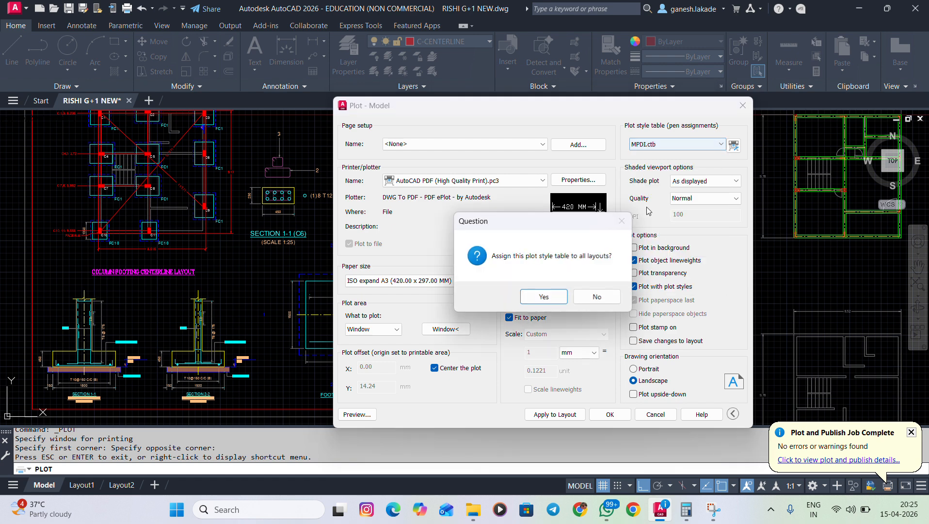
{"action": "left_click", "coordinate": [538, 296]}
- Preview the plot with the MPDI.ctb style and check the footing details and the column and footing schedules
{"action": "left_click", "coordinate": [367, 416]}
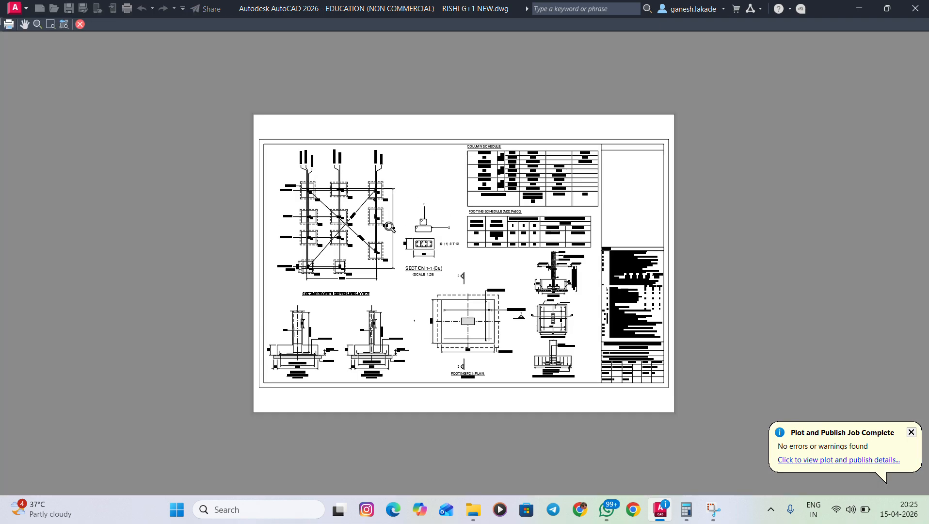
{"action": "scroll", "coordinate": [491, 328], "scroll_direction": "up", "scroll_amount": 4}
{"action": "right_click", "coordinate": [485, 212]}
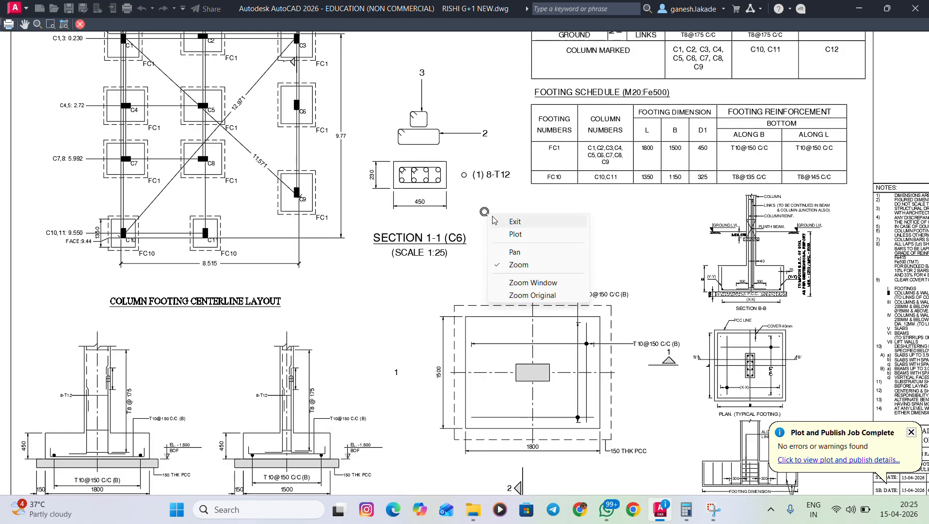
{"action": "left_click", "coordinate": [360, 259]}
{"action": "scroll", "coordinate": [357, 279], "scroll_direction": "down", "scroll_amount": 1}
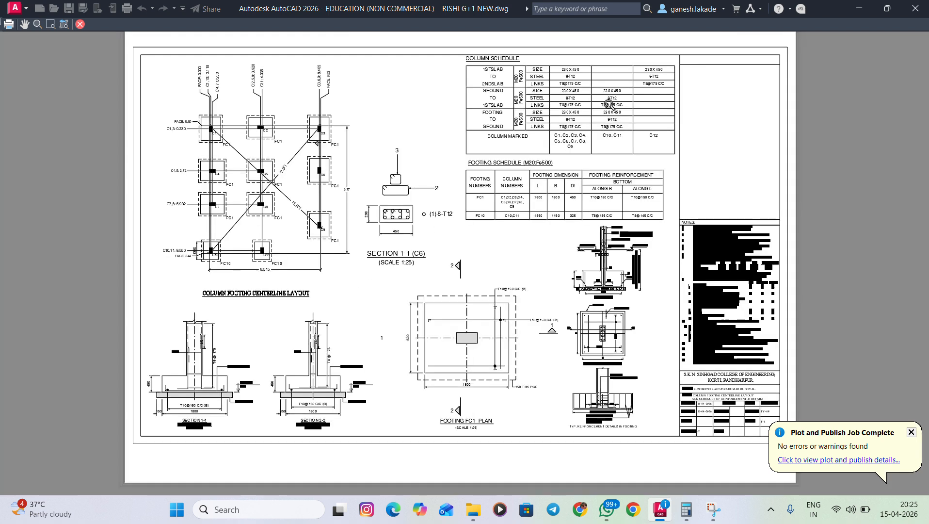
{"action": "scroll", "coordinate": [661, 52], "scroll_direction": "up", "scroll_amount": 2}
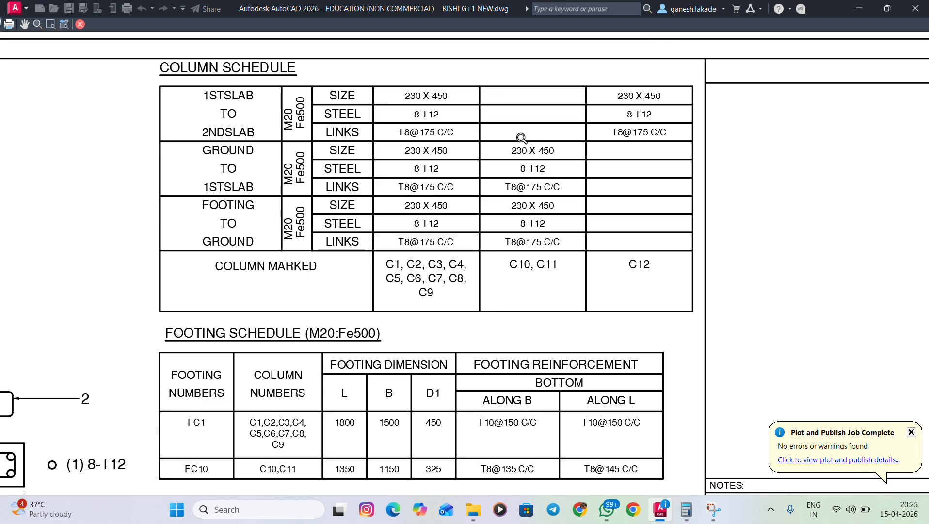
{"action": "scroll", "coordinate": [522, 140], "scroll_direction": "down", "scroll_amount": 3}
- Plot from the preview to RISHI G+1 NEW-Model.pdf in the Documents folder, overwriting the existing file
{"action": "right_click", "coordinate": [522, 153]}
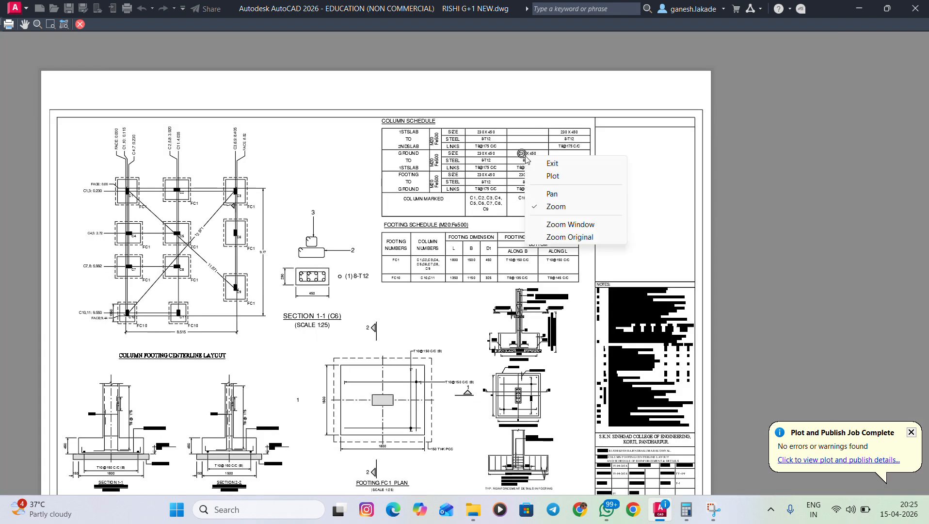
{"action": "left_click", "coordinate": [551, 177]}
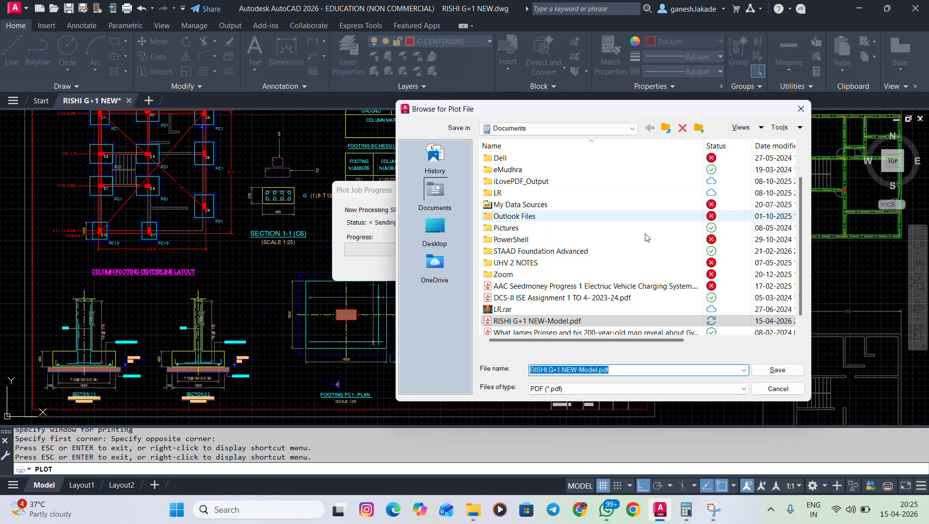
{"action": "left_click", "coordinate": [777, 369]}
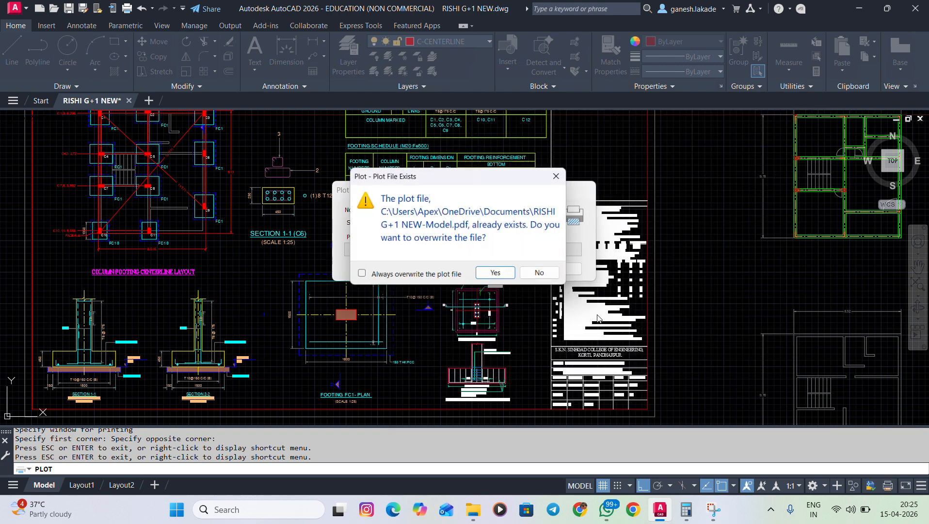
{"action": "left_click", "coordinate": [495, 272]}
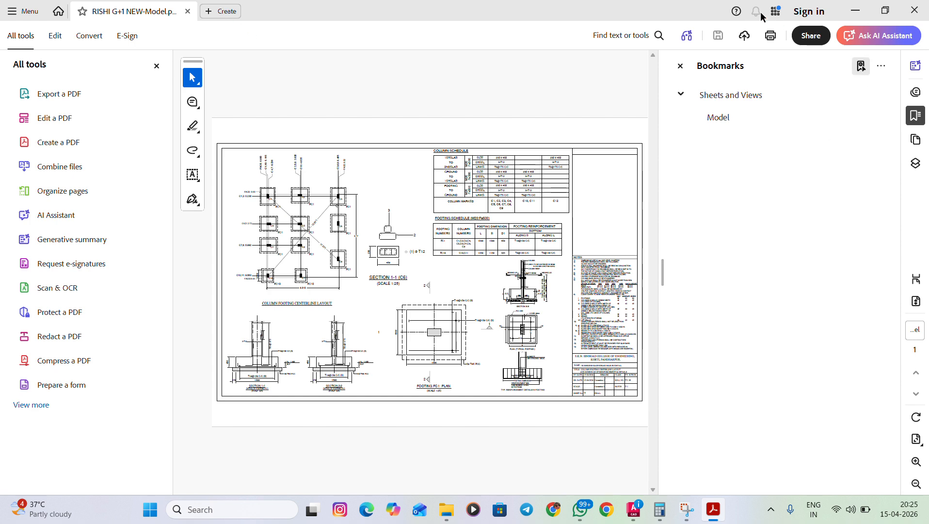
- Close the All tools and Bookmarks panes and examine the centerline layout labels and footing reinforcement text in the plotted PDF
{"action": "left_click", "coordinate": [157, 66]}
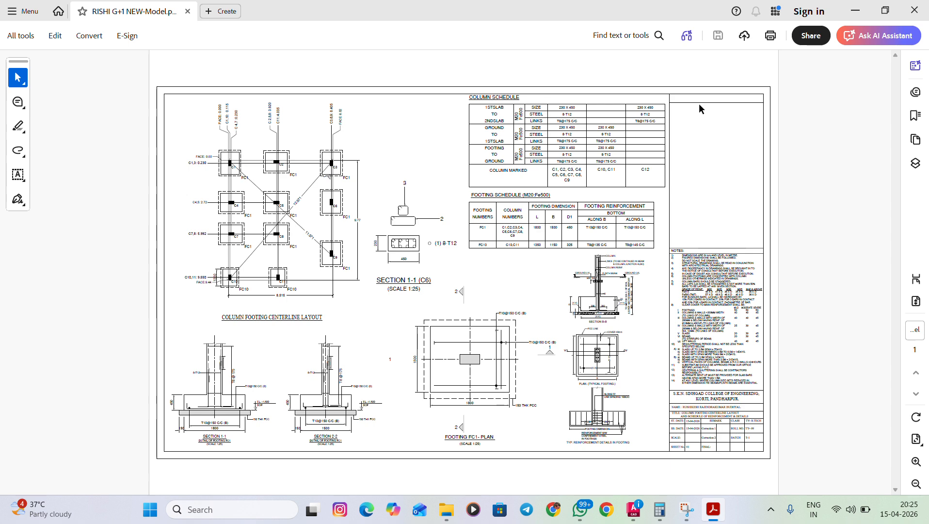
{"action": "left_click", "coordinate": [916, 462]}
{"action": "left_click", "coordinate": [916, 462]}
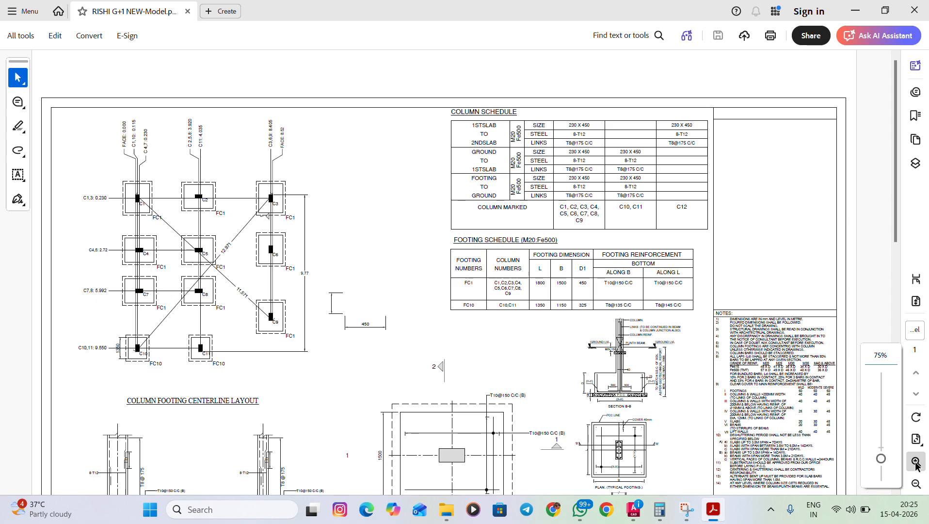
{"action": "left_click", "coordinate": [915, 463]}
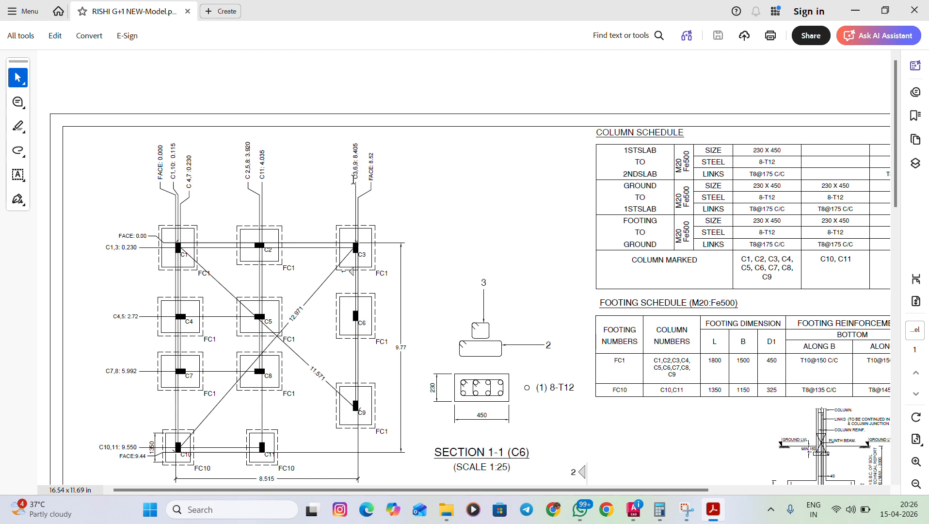
{"action": "left_click_drag", "start_coordinate": [352, 180], "coordinate": [369, 134]}
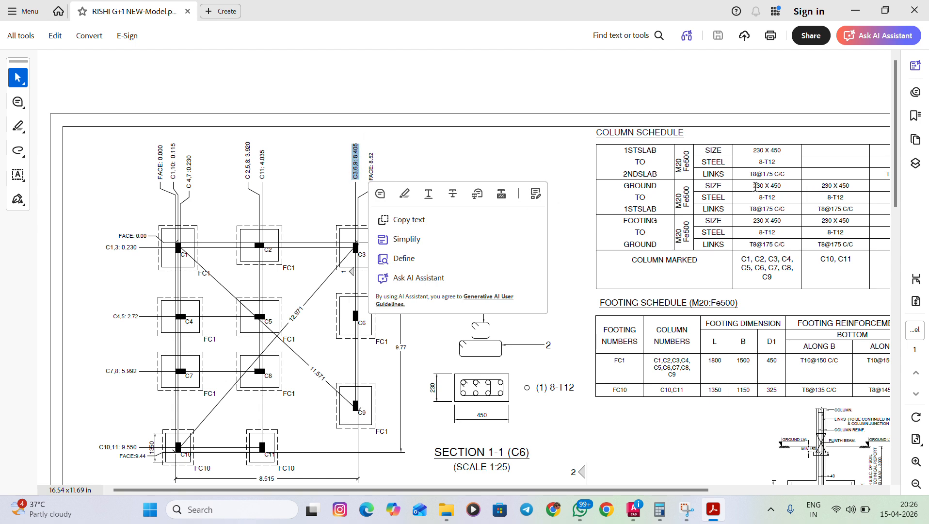
{"action": "left_click_drag", "start_coordinate": [798, 360], "coordinate": [842, 361]}
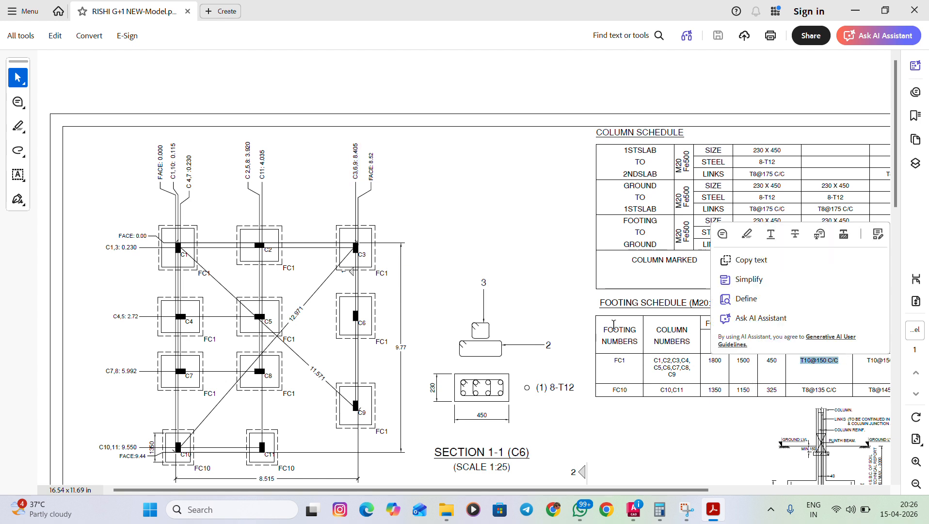
- Examine the footing FC1 plan and the footing section details with their text in the PDF
{"action": "scroll", "coordinate": [613, 324], "scroll_direction": "down", "scroll_amount": 10}
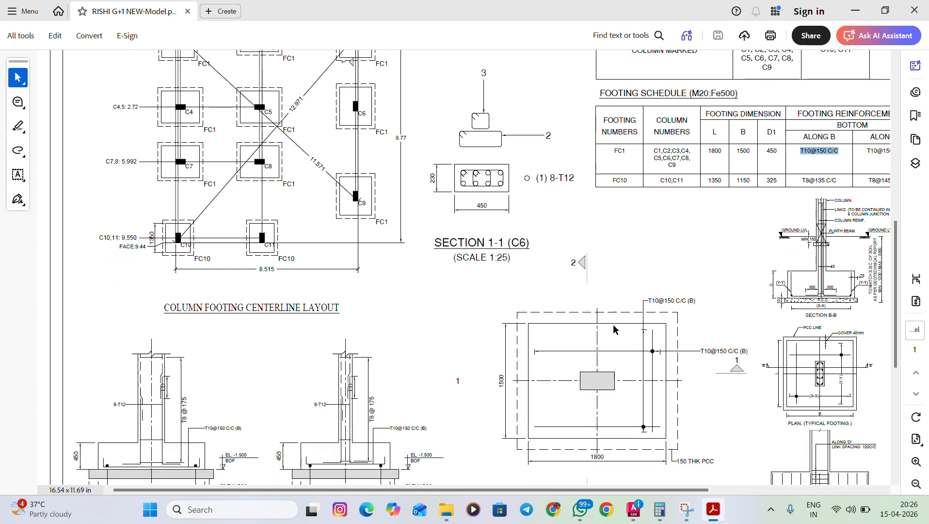
{"action": "scroll", "coordinate": [613, 329], "scroll_direction": "down", "scroll_amount": 3}
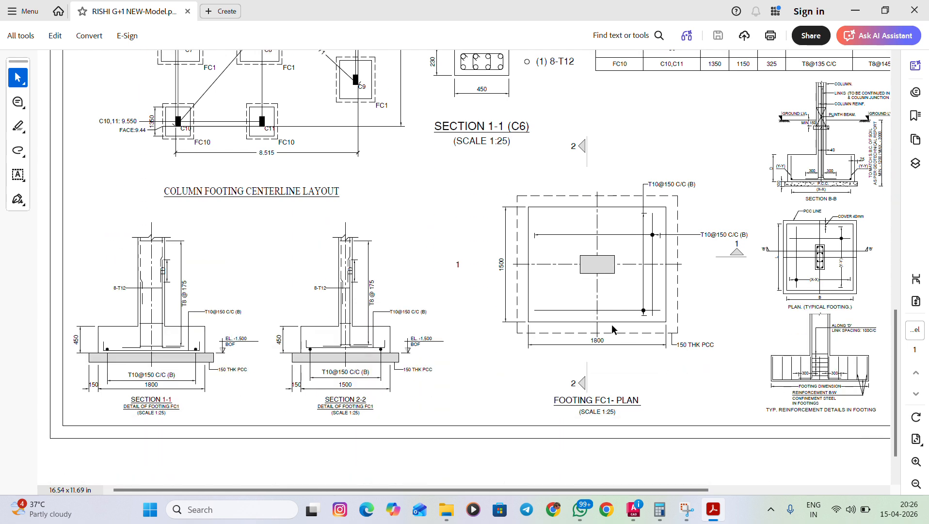
{"action": "left_click_drag", "start_coordinate": [314, 283], "coordinate": [330, 286]}
{"action": "left_click", "coordinate": [445, 235]}
{"action": "scroll", "coordinate": [547, 221], "scroll_direction": "up", "scroll_amount": 14}
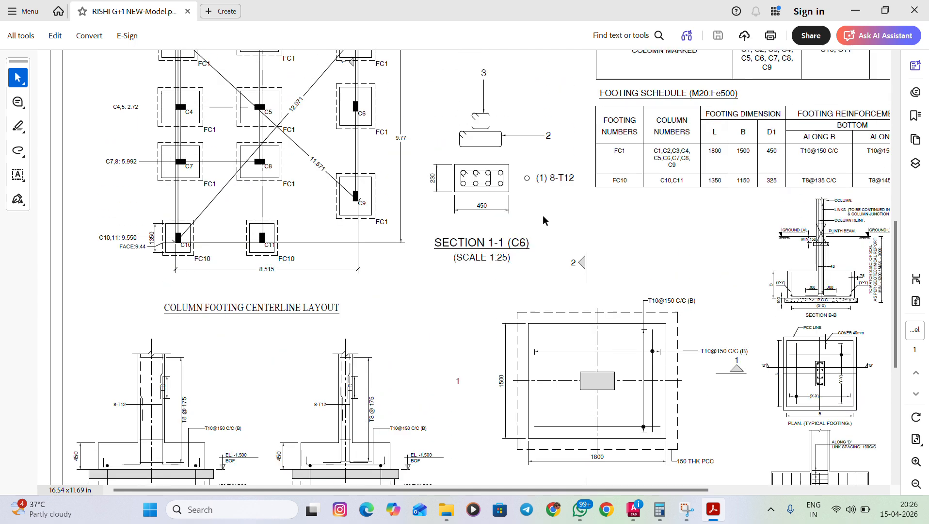